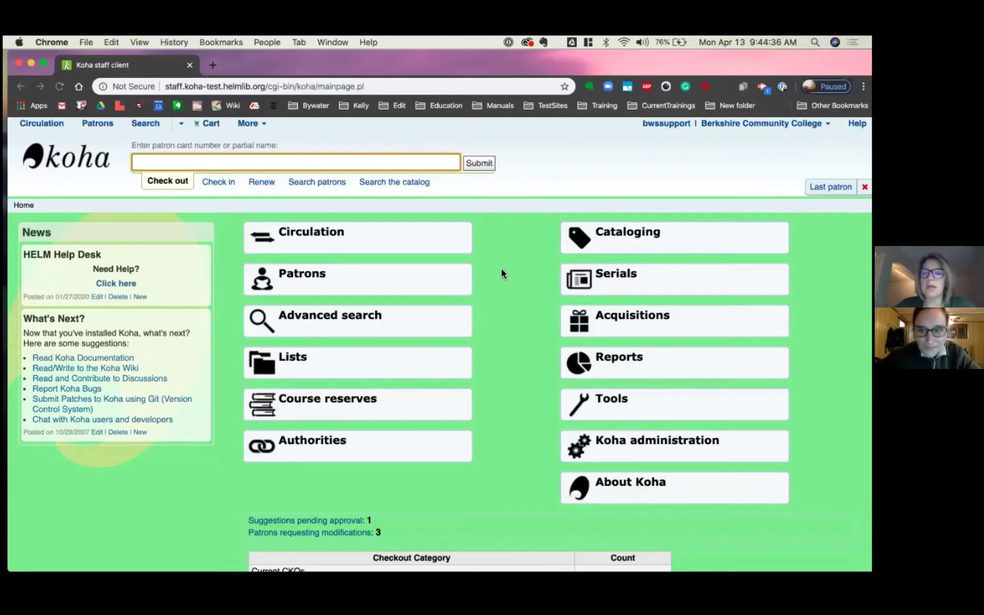
Go to Koha Administration and choose Patron categories under Patrons and circulation.
click(636, 451)
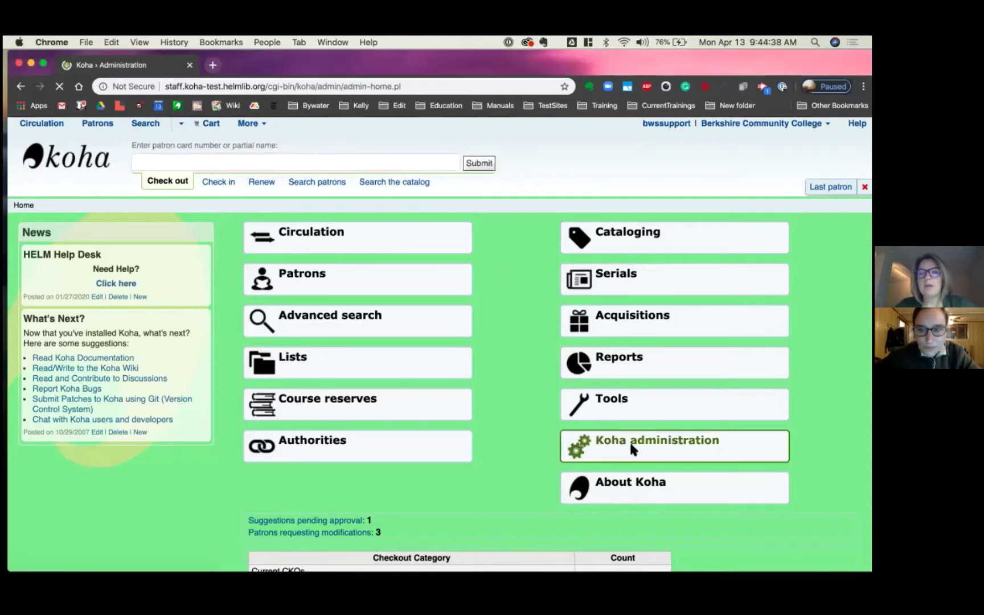
scroll(619, 449, down, 2)
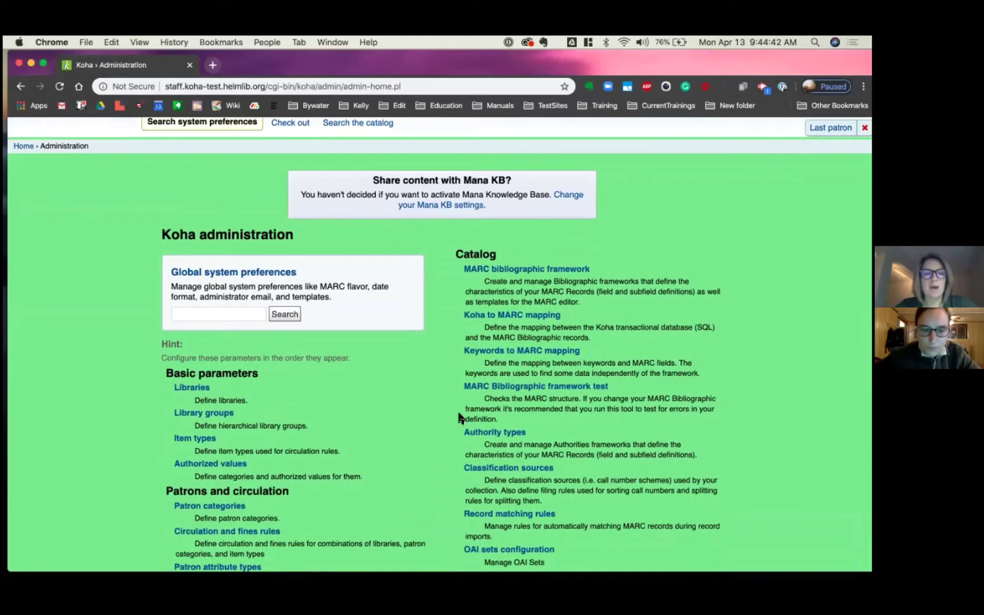
scroll(460, 417, down, 2)
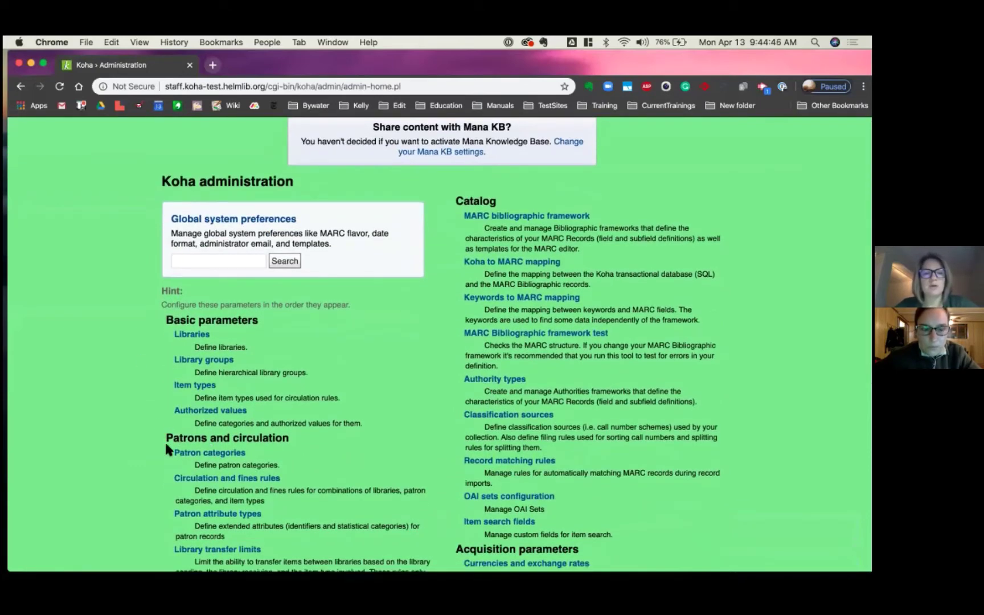
click(208, 453)
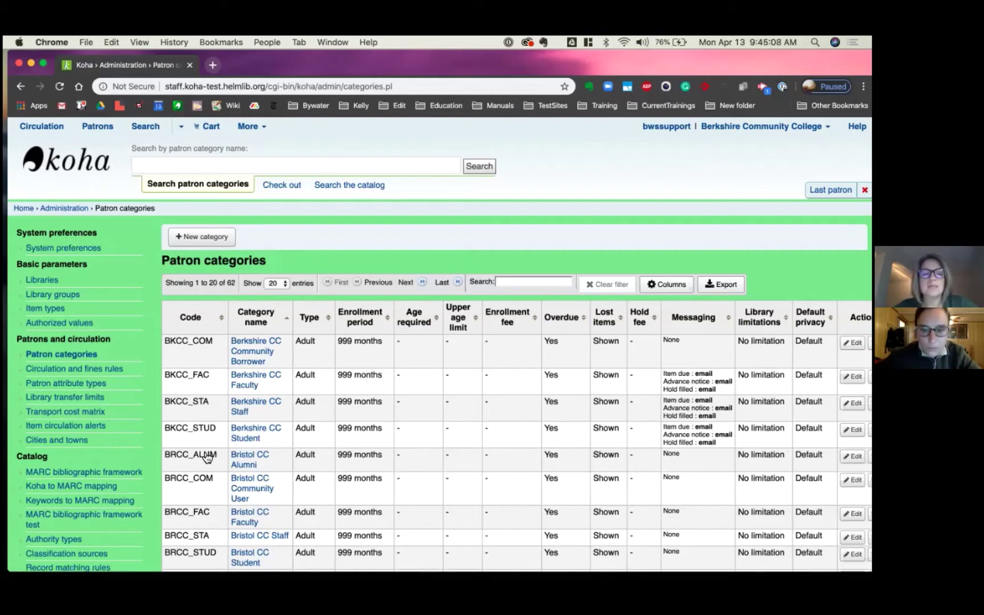
Scroll the patron categories table down and right to find the BRCC_ALUM row.
scroll(207, 457, down, 3)
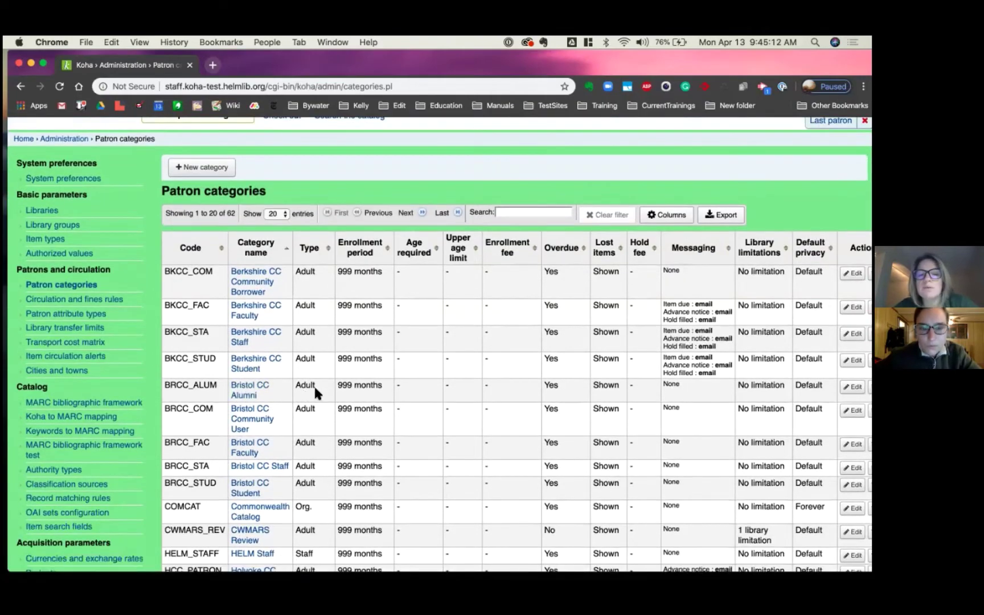
scroll(314, 385, right, 2)
Edit BRCC_ALUM and review its 'Bristol CC Alumni' description, leaving it unchanged.
click(821, 387)
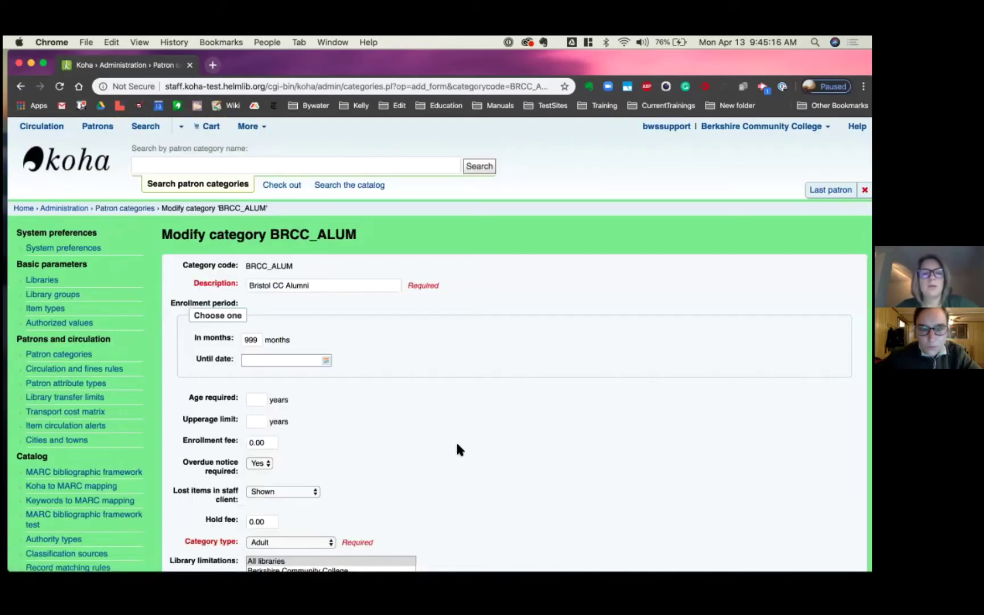
scroll(457, 445, down, 3)
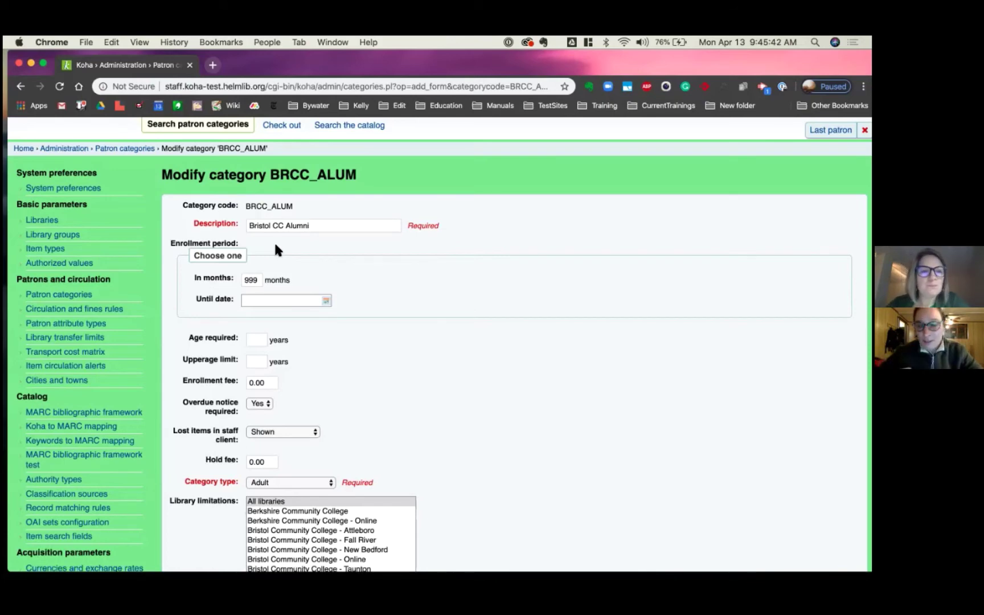
click(296, 226)
triple_click(304, 228)
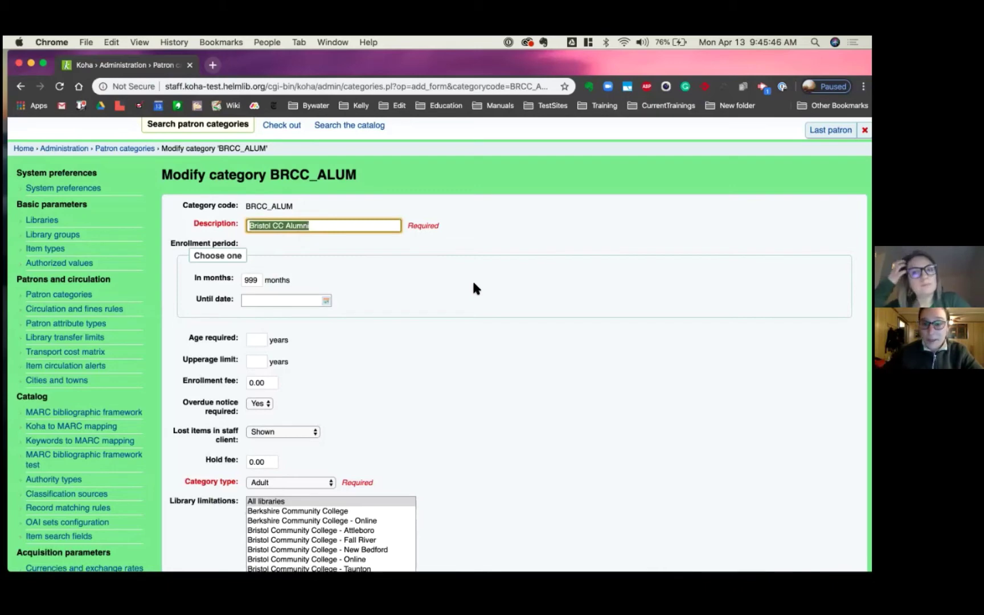
click(500, 395)
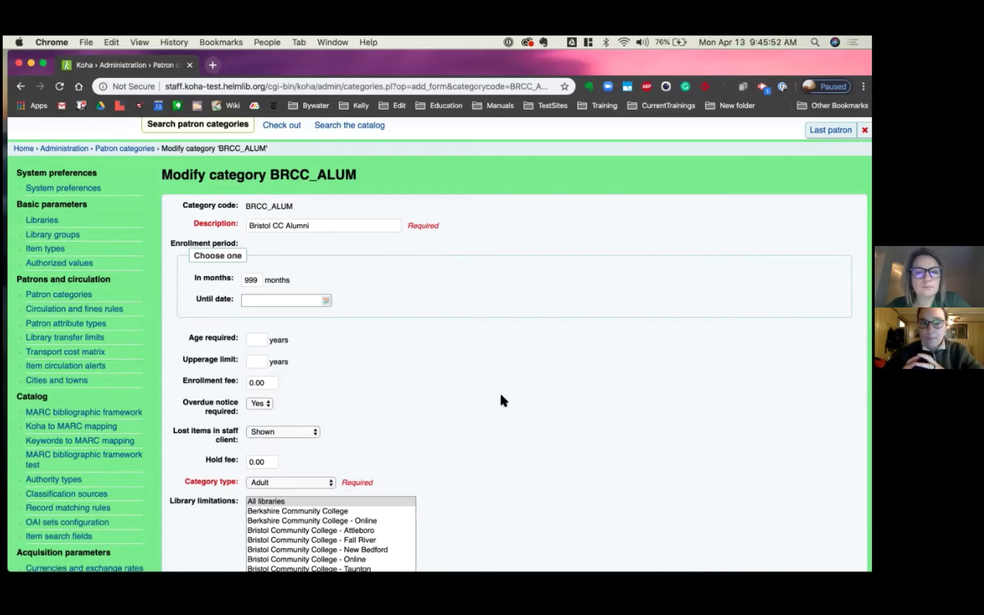
scroll(501, 394, down, 1)
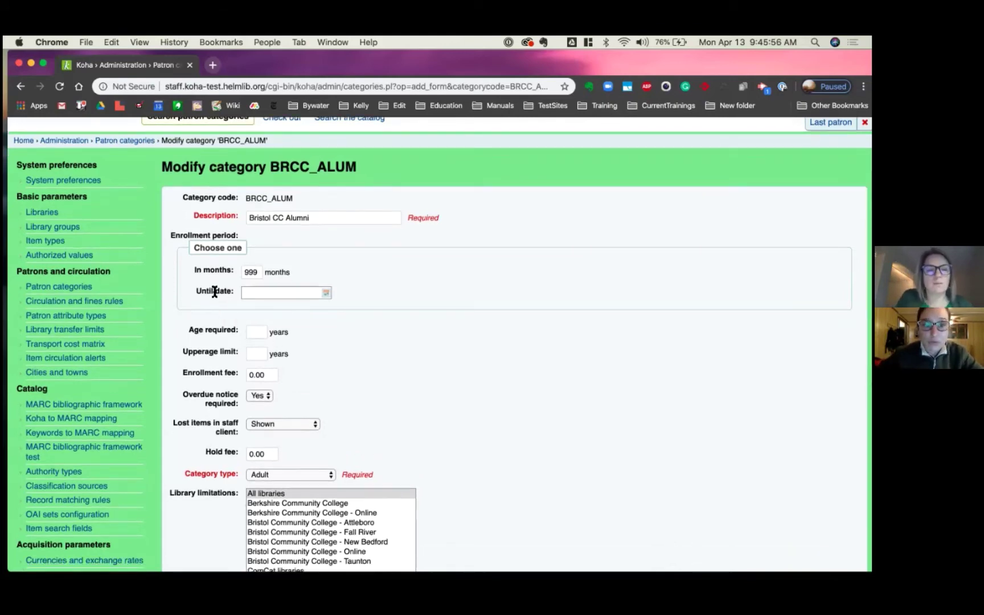
drag(170, 236, 256, 235)
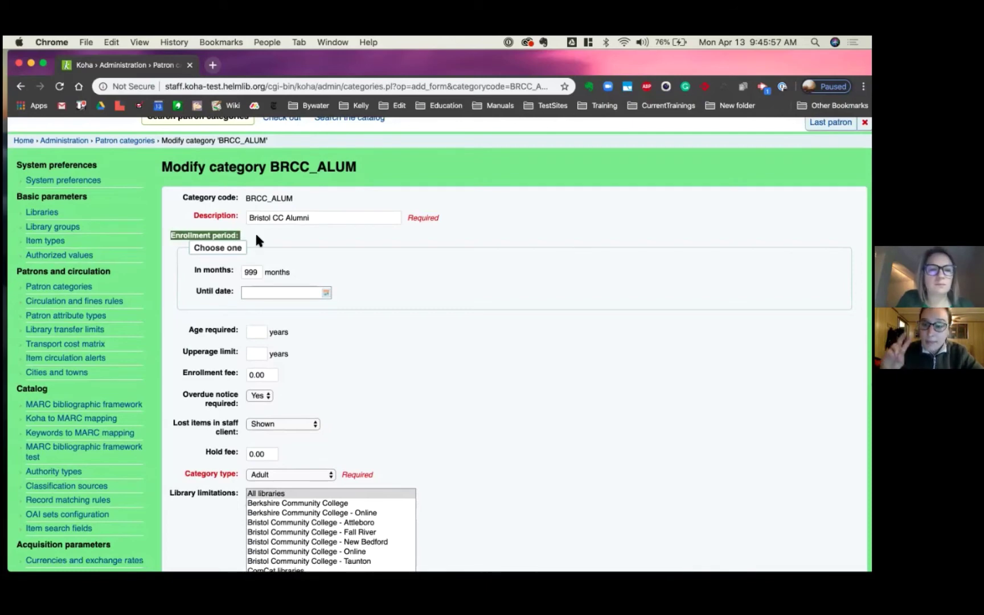
click(432, 319)
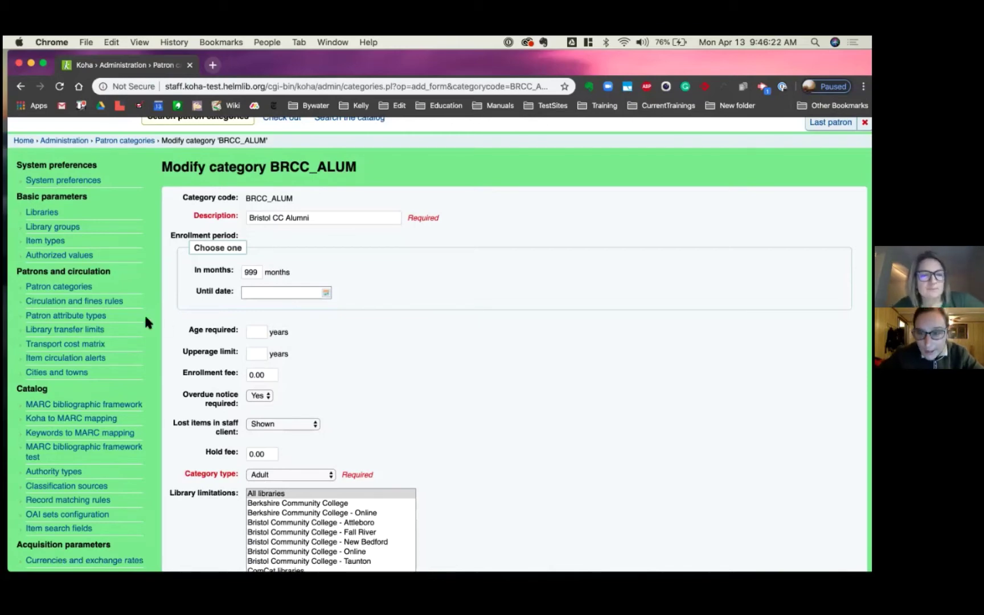
drag(189, 330, 217, 340)
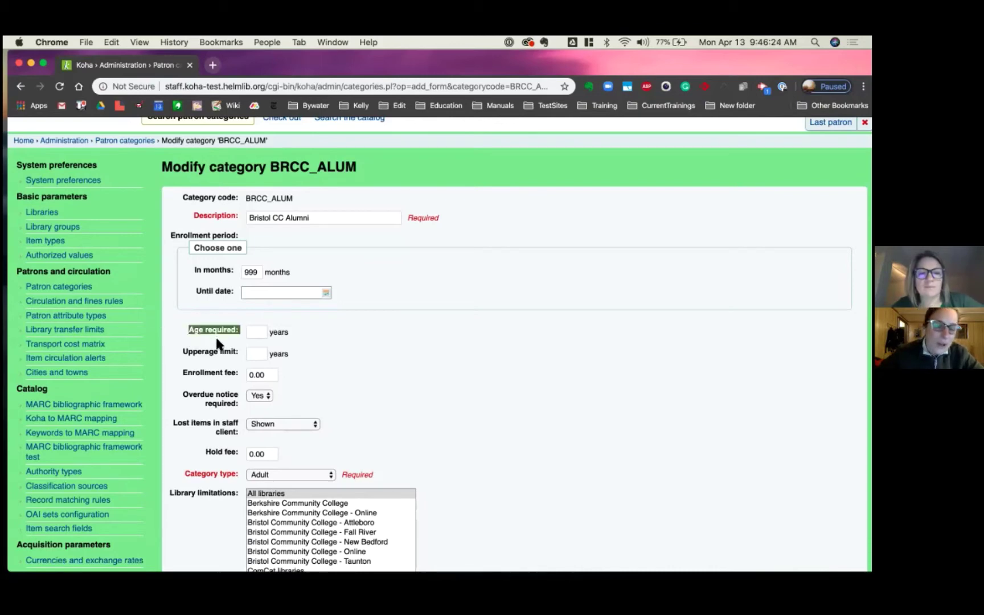
click(218, 354)
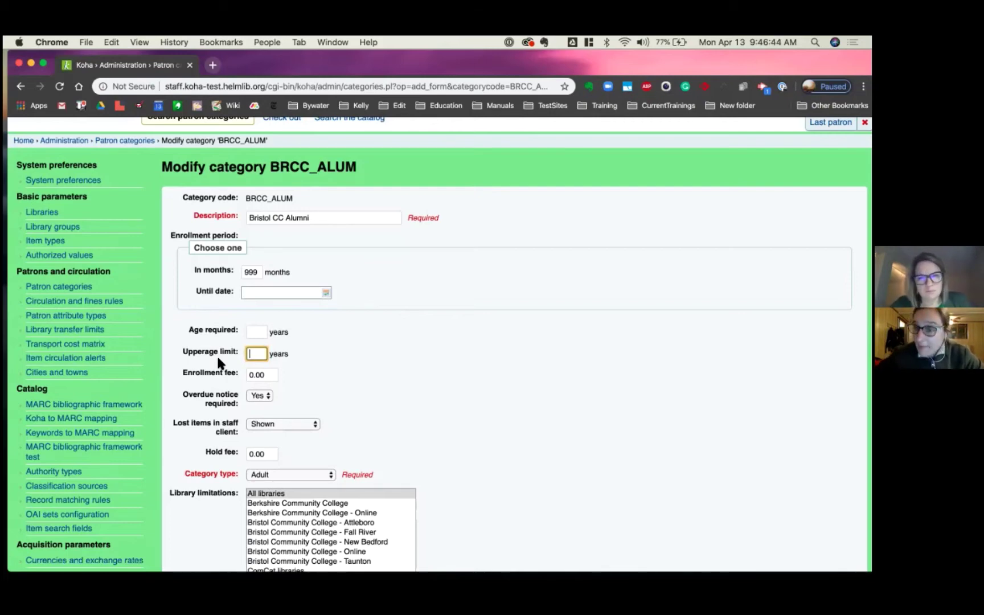
scroll(220, 362, down, 3)
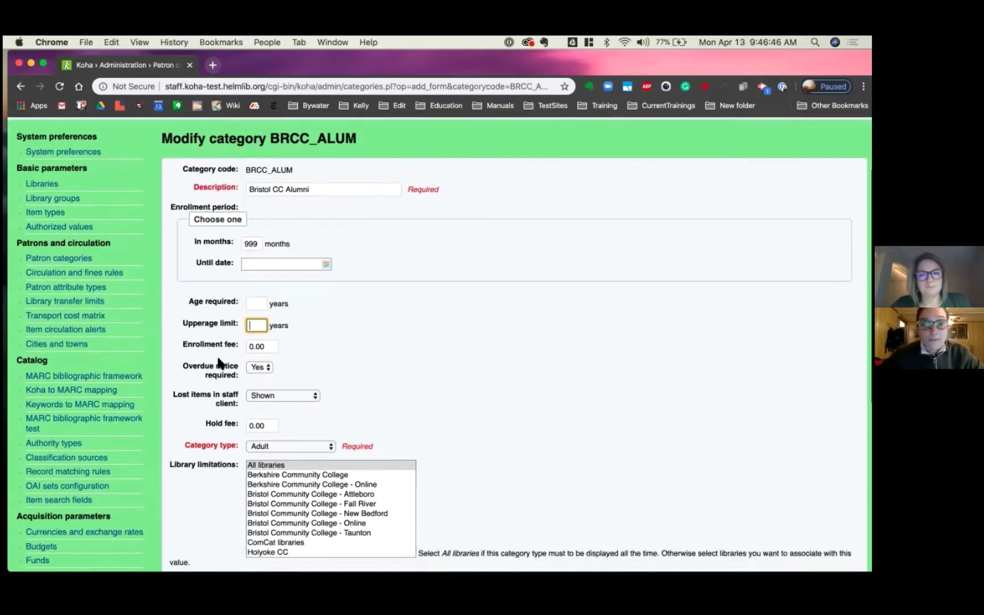
scroll(220, 363, down, 1)
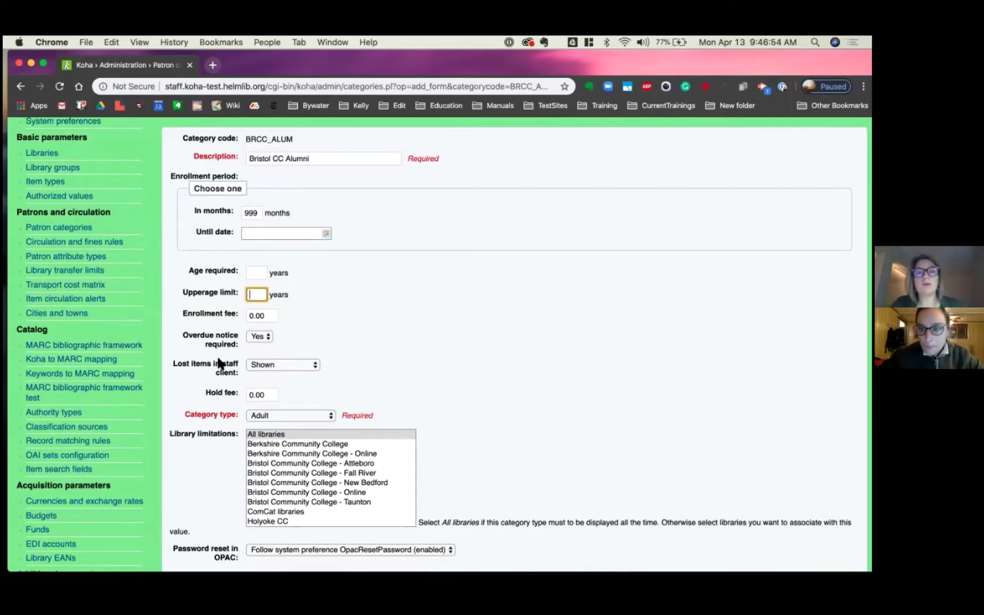
scroll(220, 363, down, 1)
scroll(220, 363, down, 1)
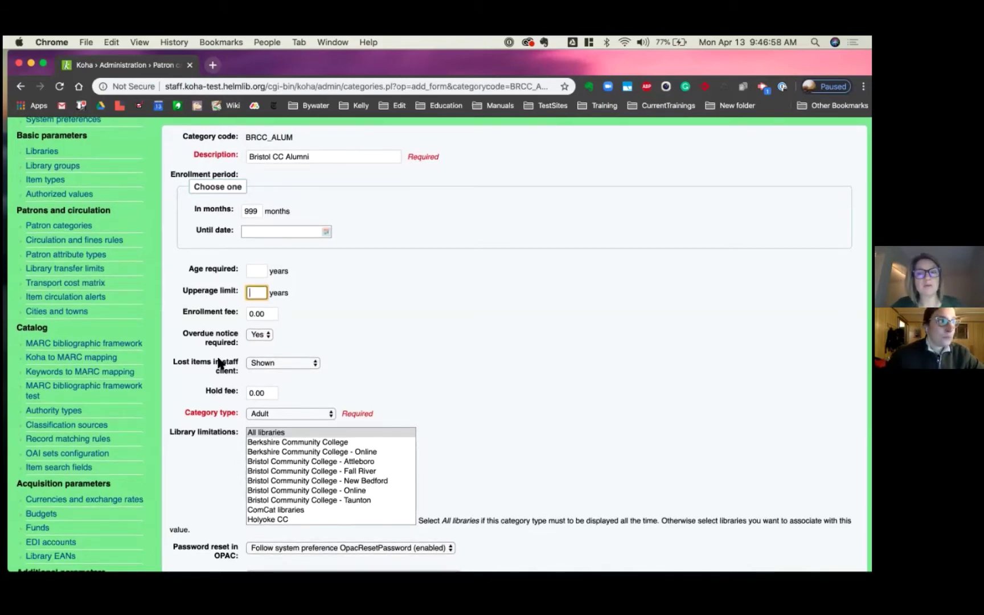
scroll(220, 363, down, 1)
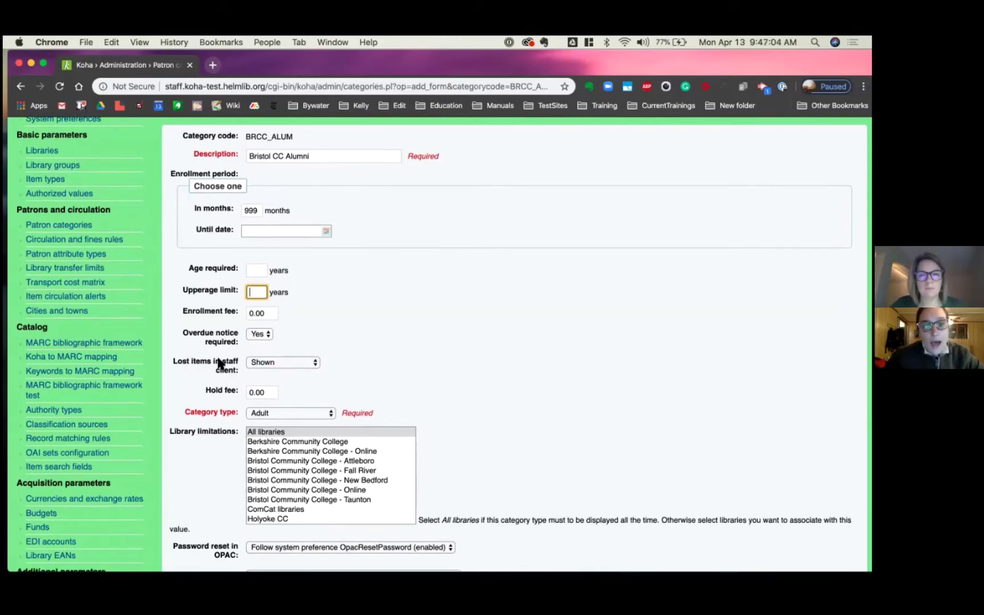
click(267, 312)
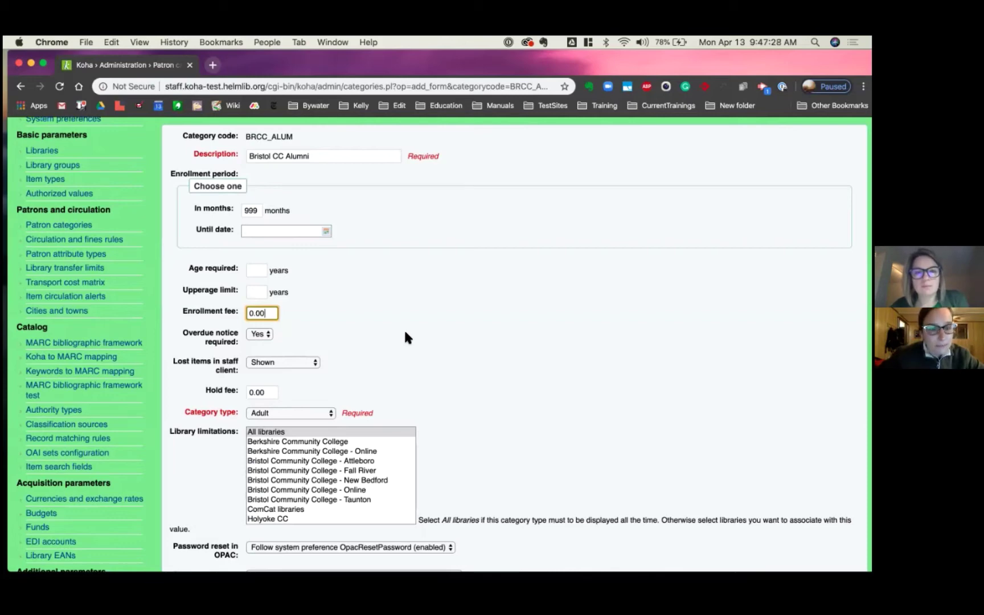
scroll(363, 350, down, 1)
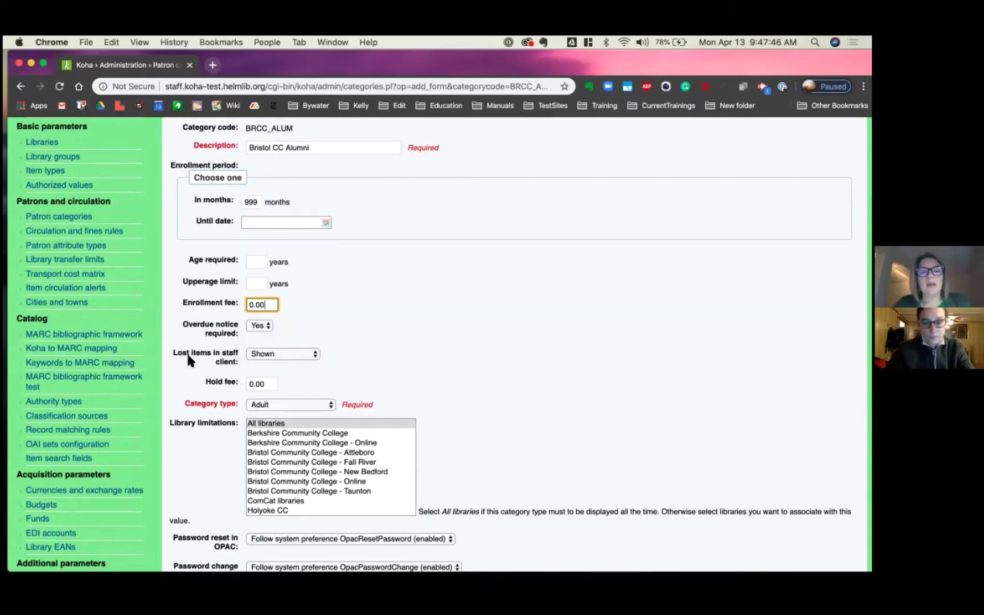
click(257, 357)
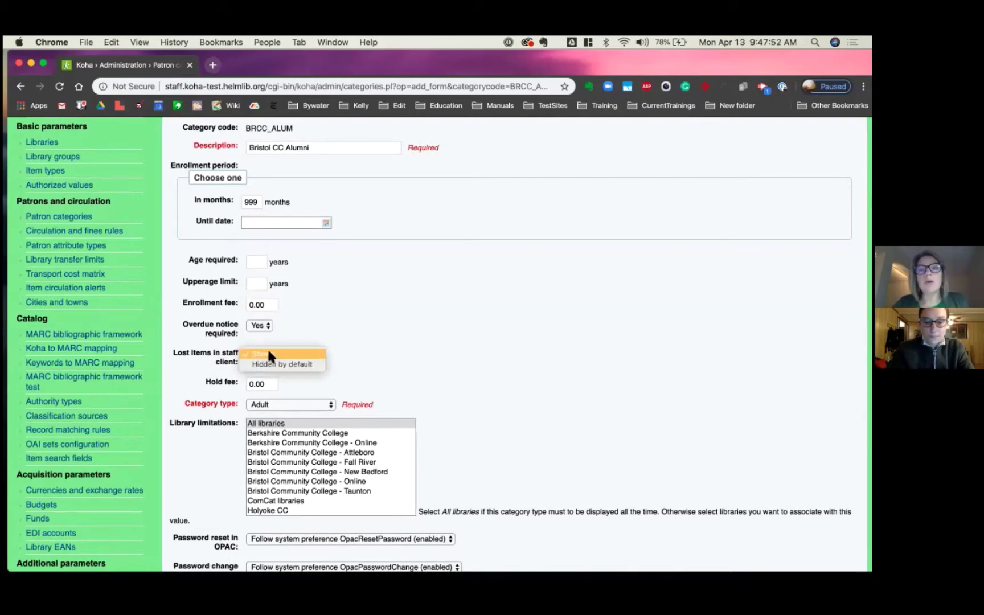
click(387, 330)
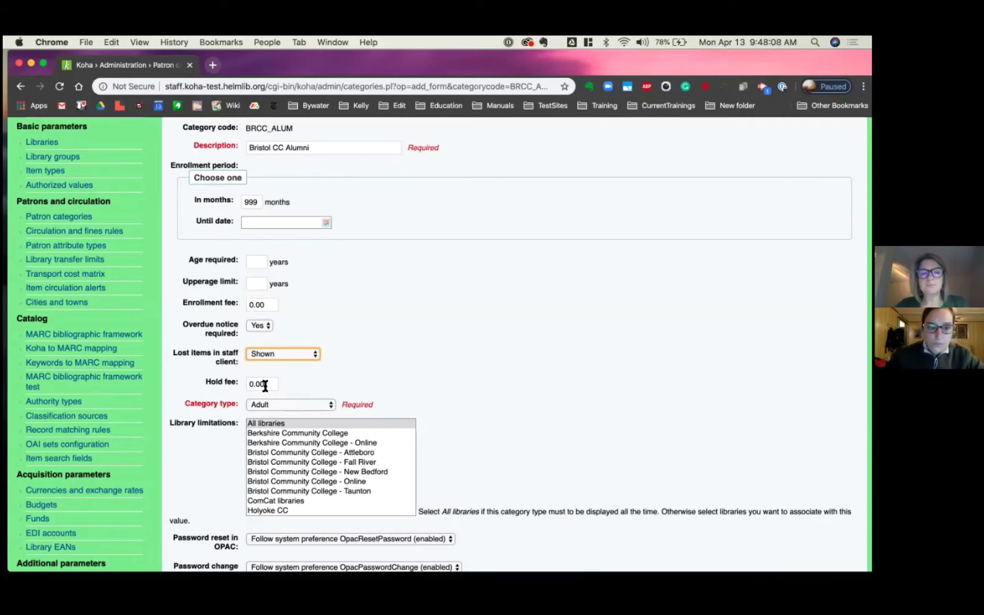
click(285, 404)
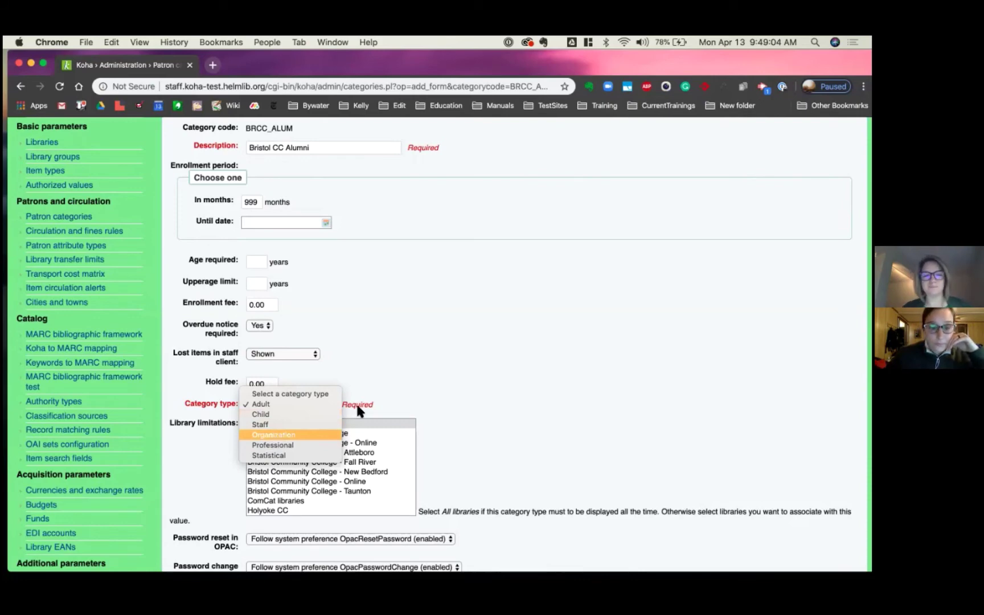
click(314, 373)
click(270, 405)
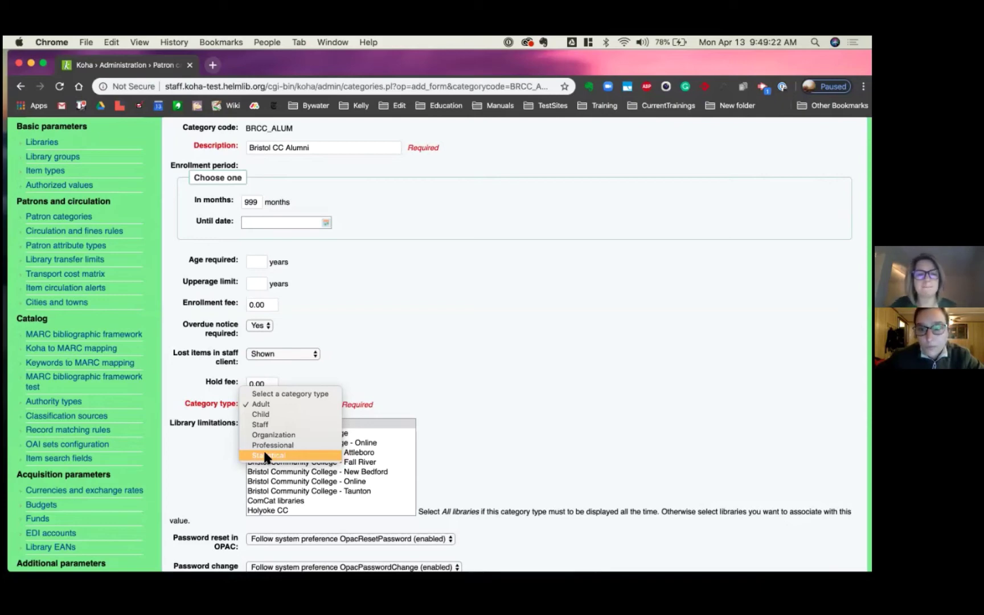
click(470, 364)
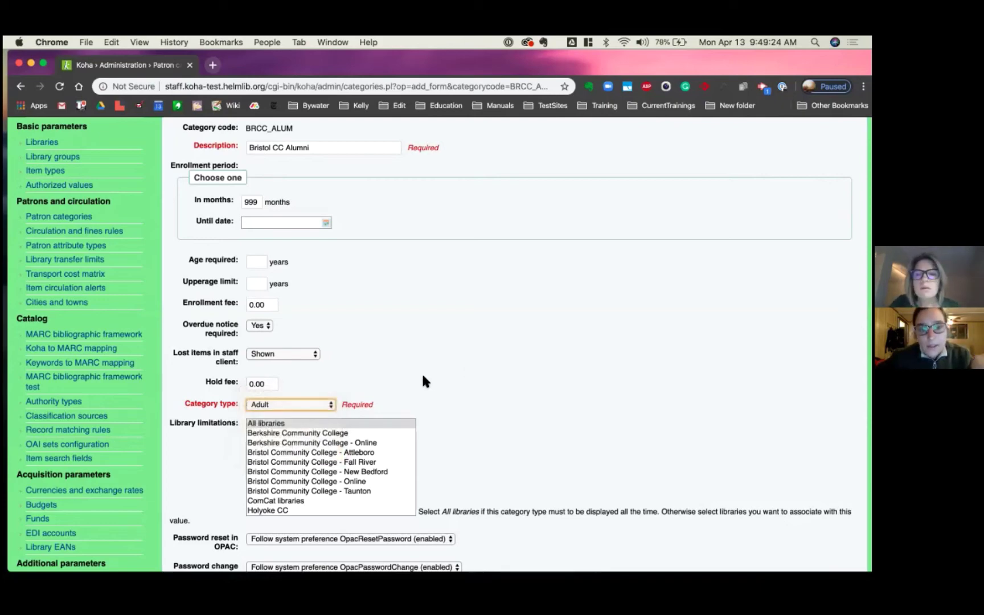
click(291, 404)
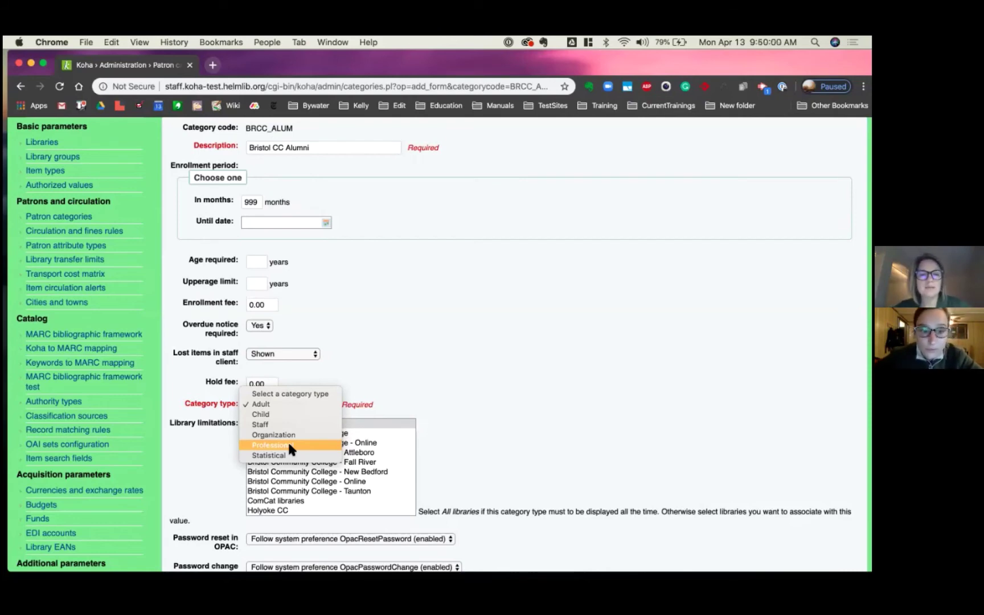
click(501, 358)
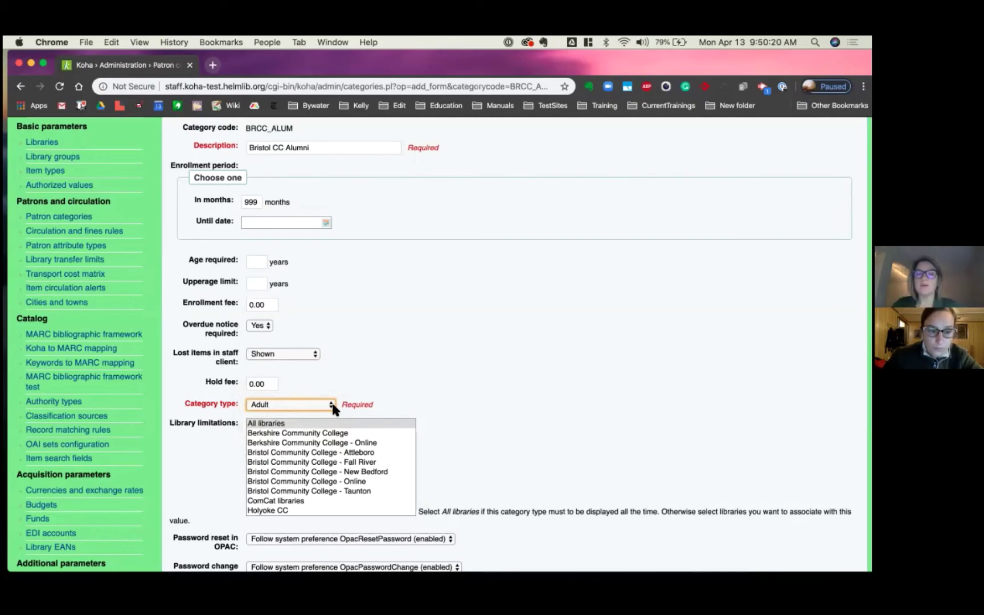
scroll(492, 381, down, 1)
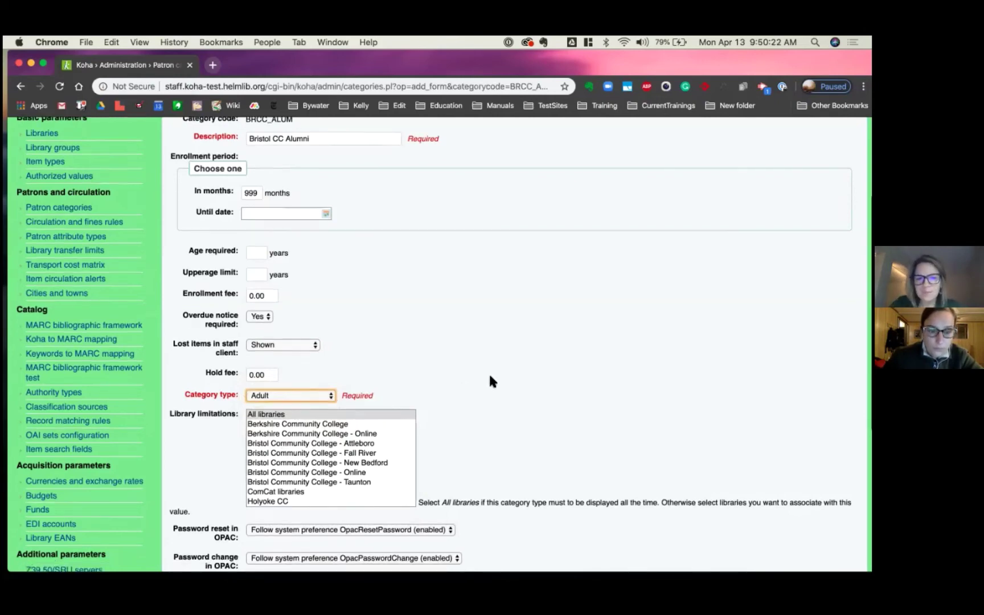
scroll(493, 381, down, 5)
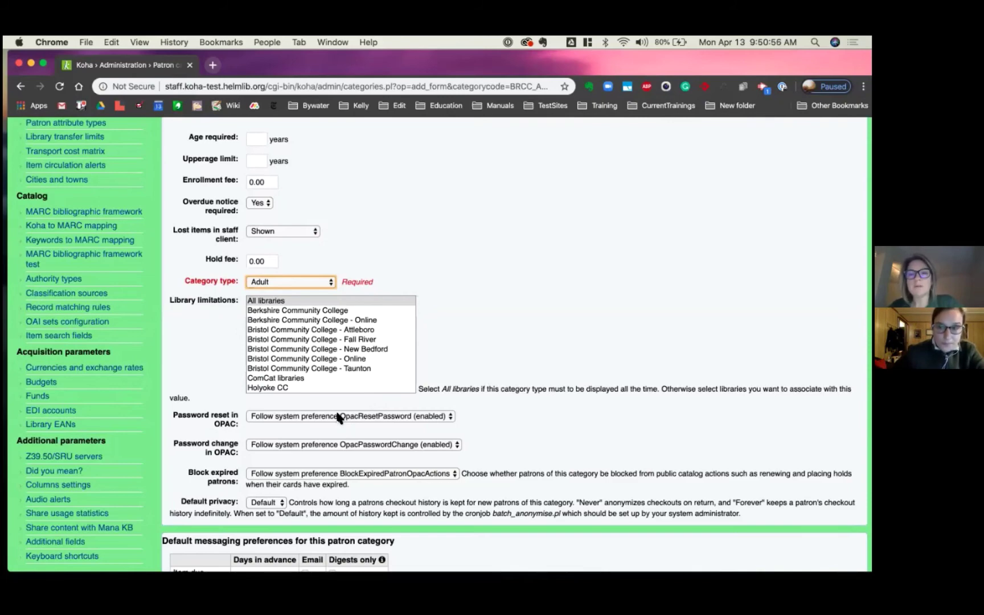
click(339, 418)
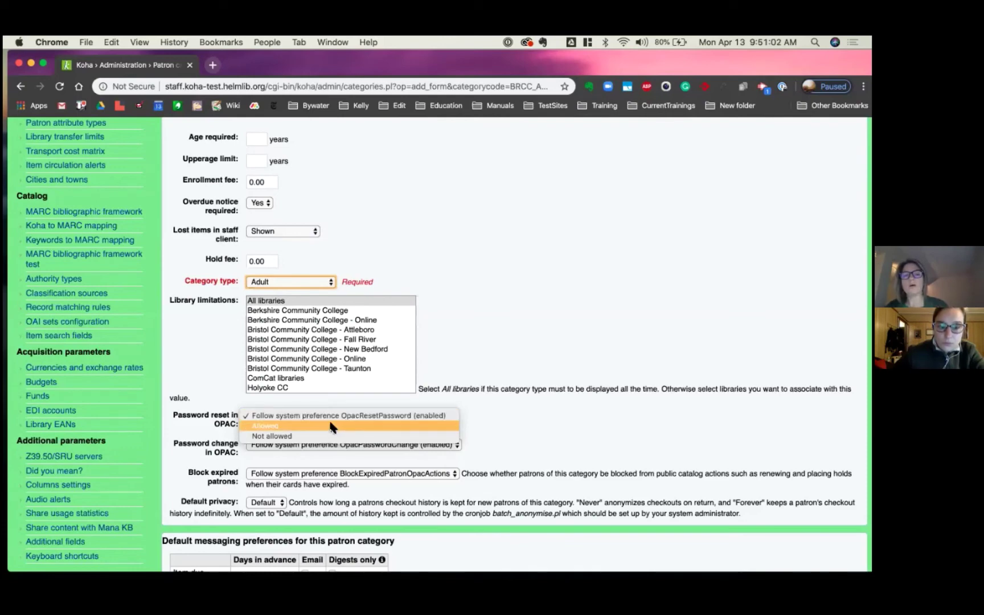
click(499, 418)
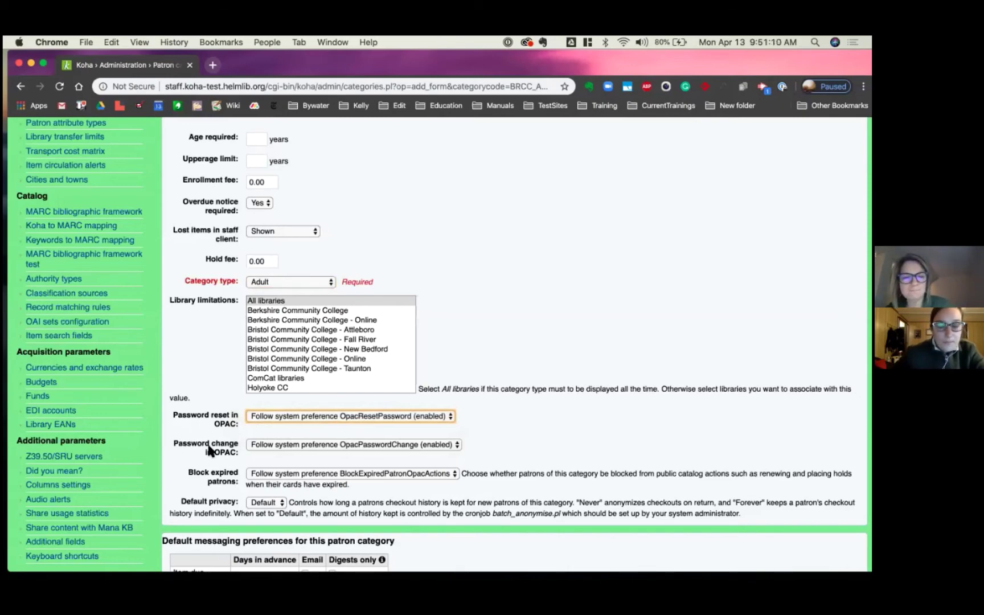
scroll(289, 417, down, 5)
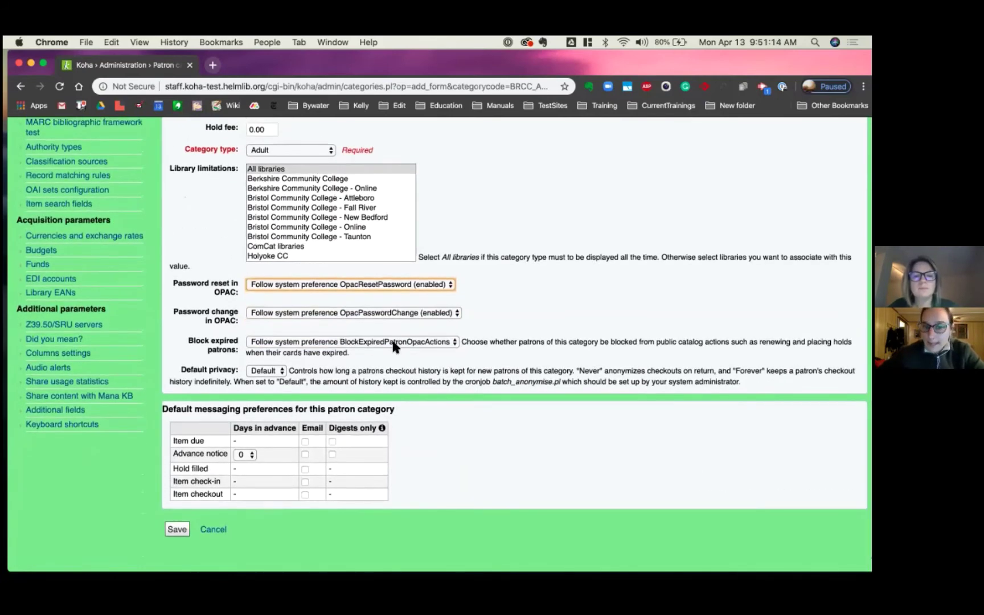
click(392, 342)
click(392, 343)
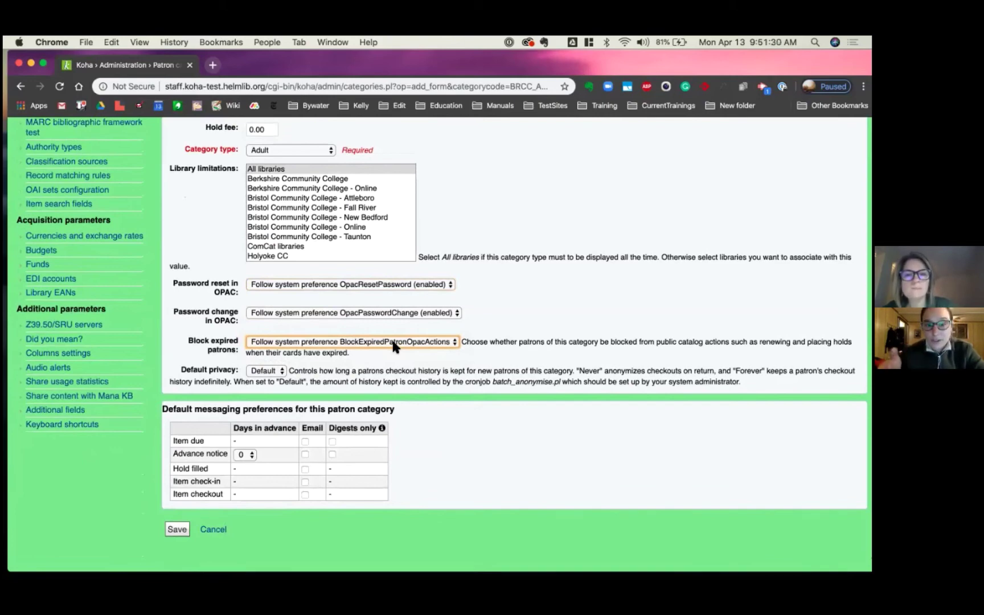
click(391, 341)
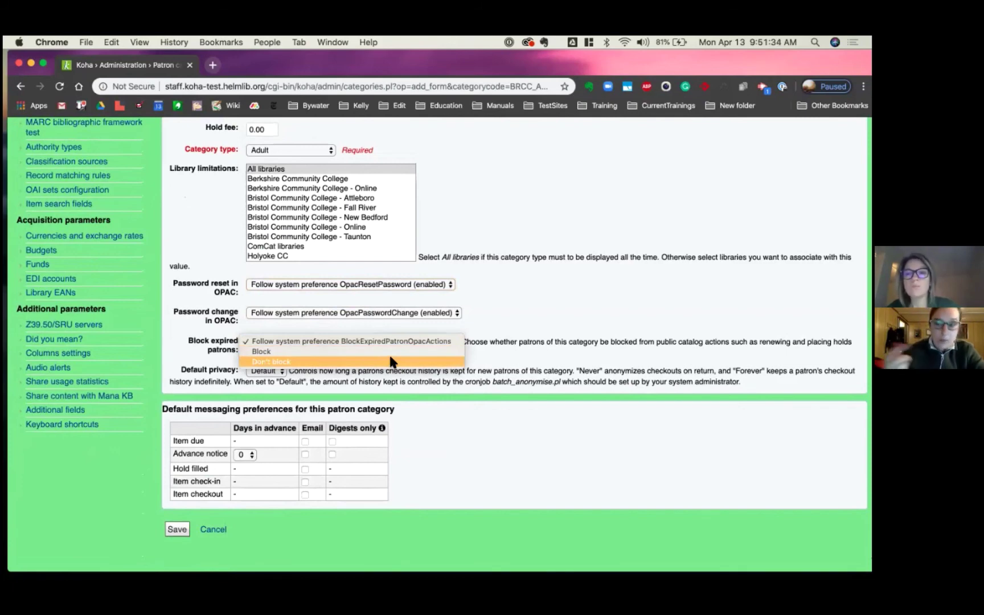
click(512, 306)
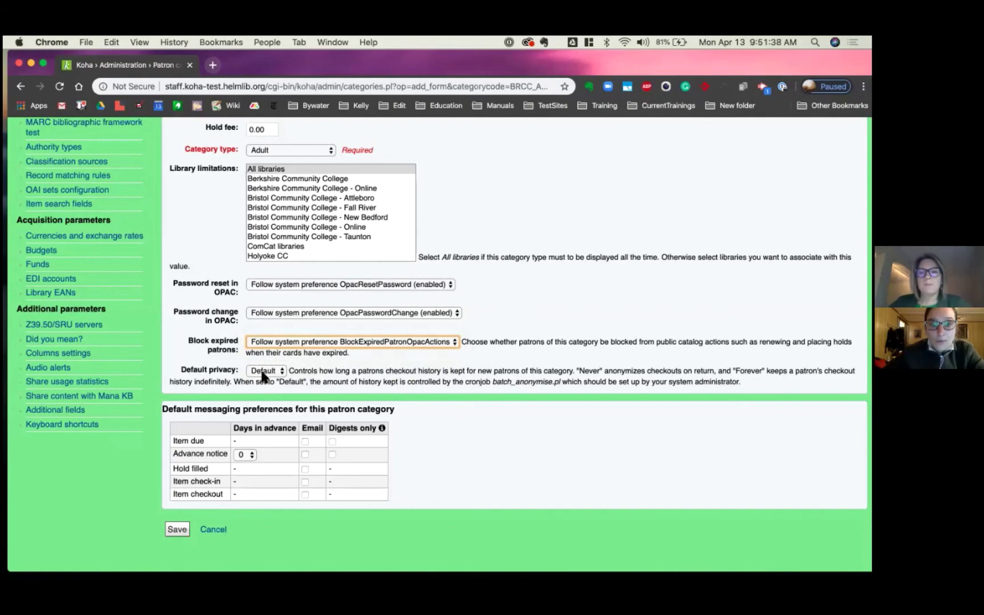
key(Tab)
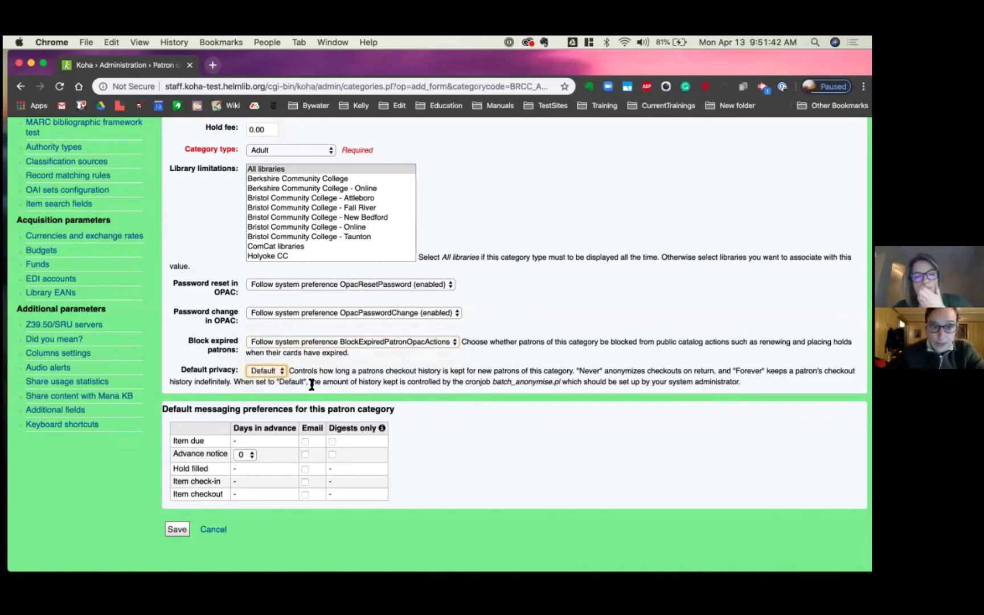
click(281, 373)
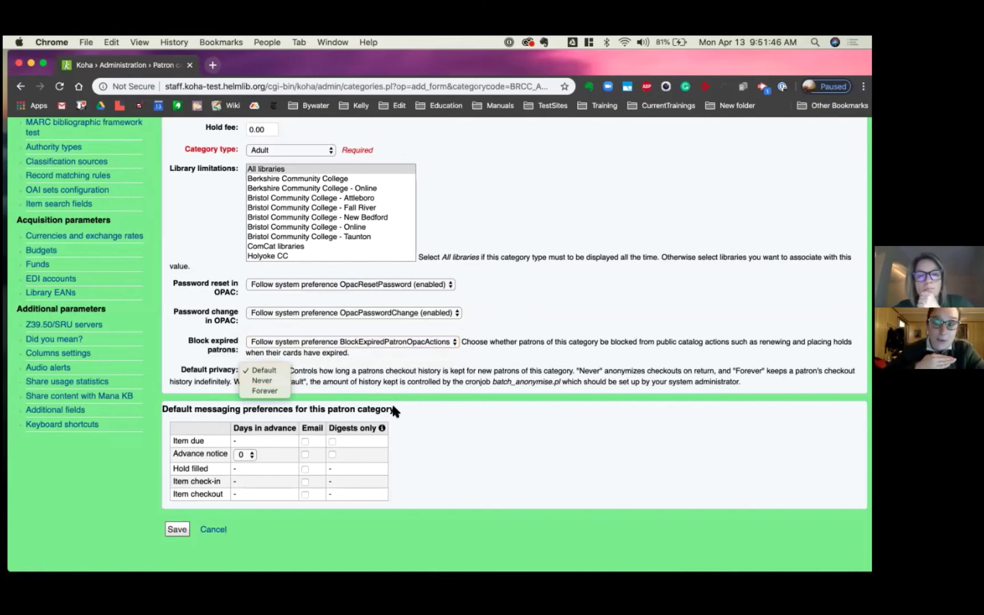
key(Escape)
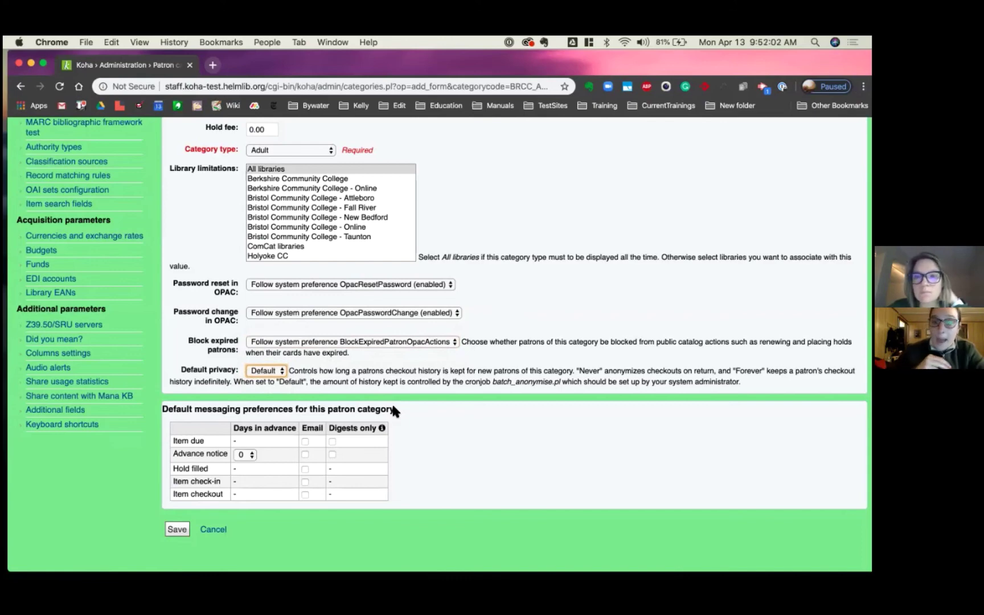
click(272, 371)
click(272, 381)
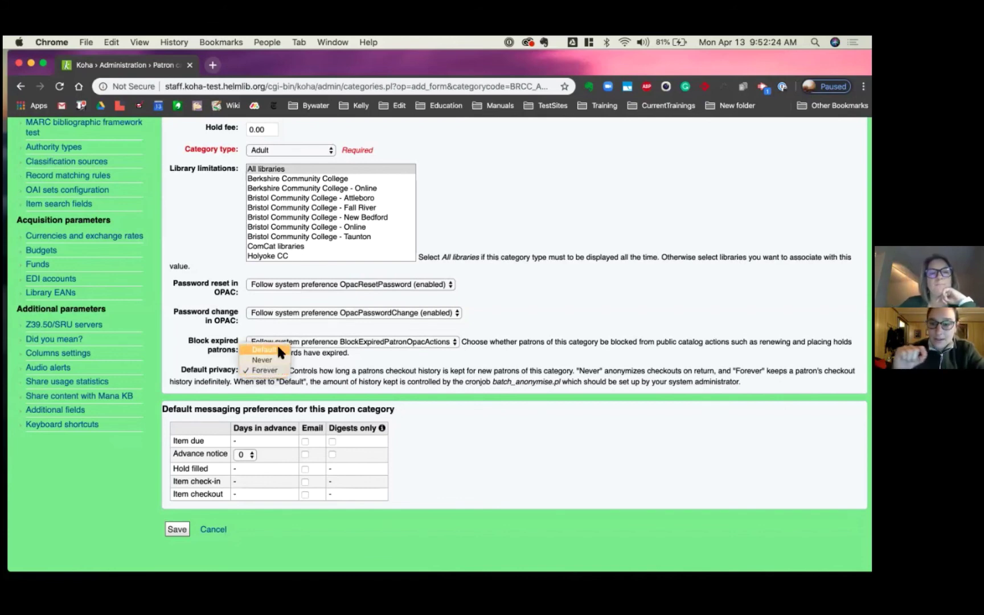
click(278, 349)
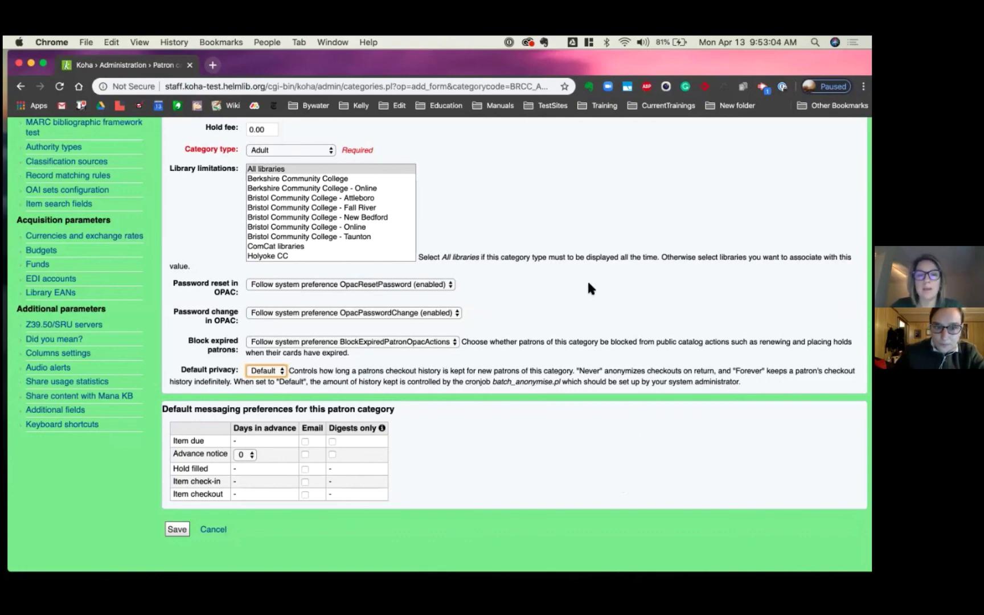
Set advance notices to 3 days ahead by email, plus email for hold-filled notices.
scroll(588, 283, up, 10)
scroll(588, 283, down, 10)
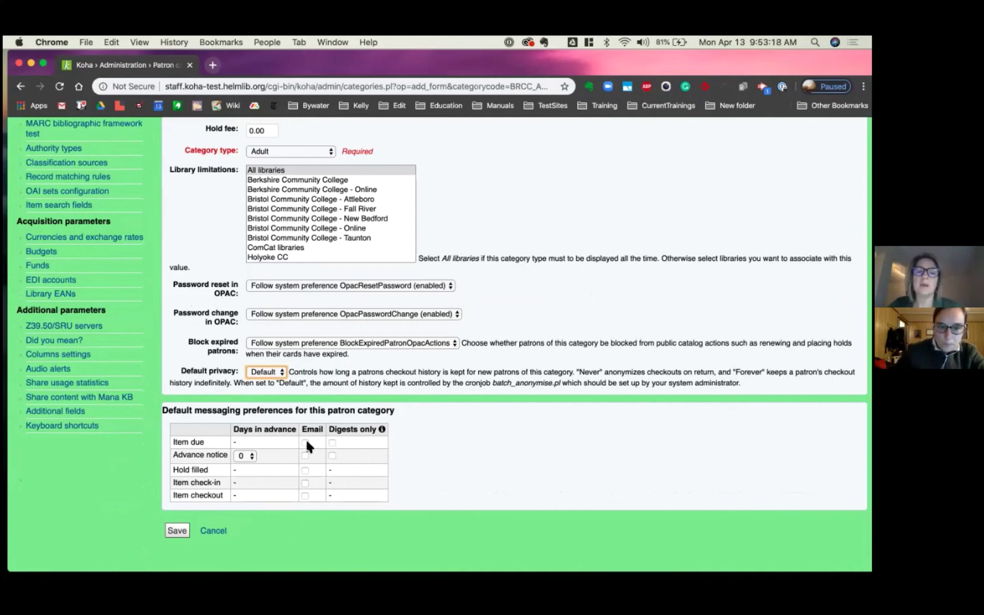
click(242, 455)
click(240, 480)
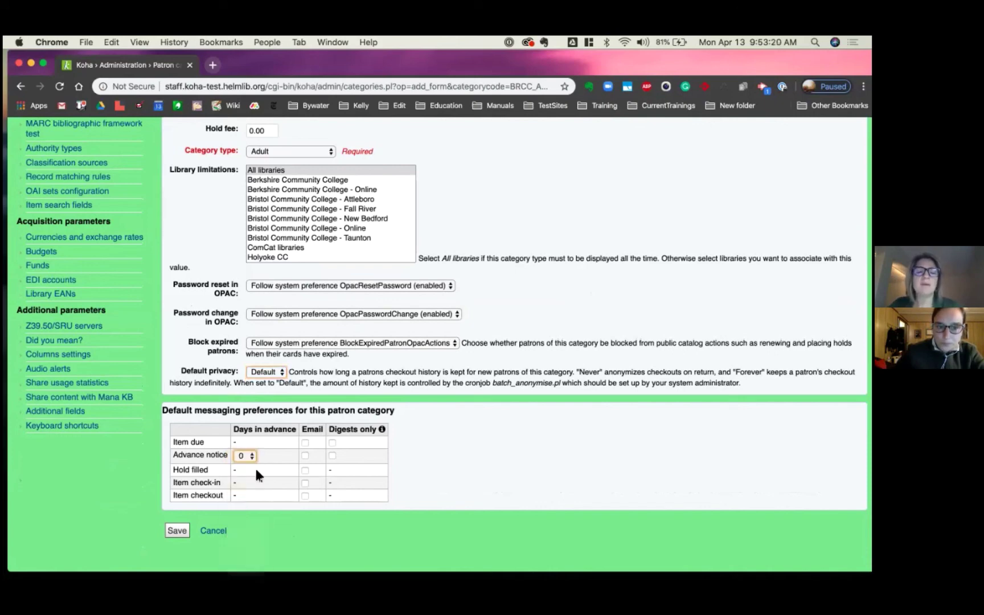
click(306, 455)
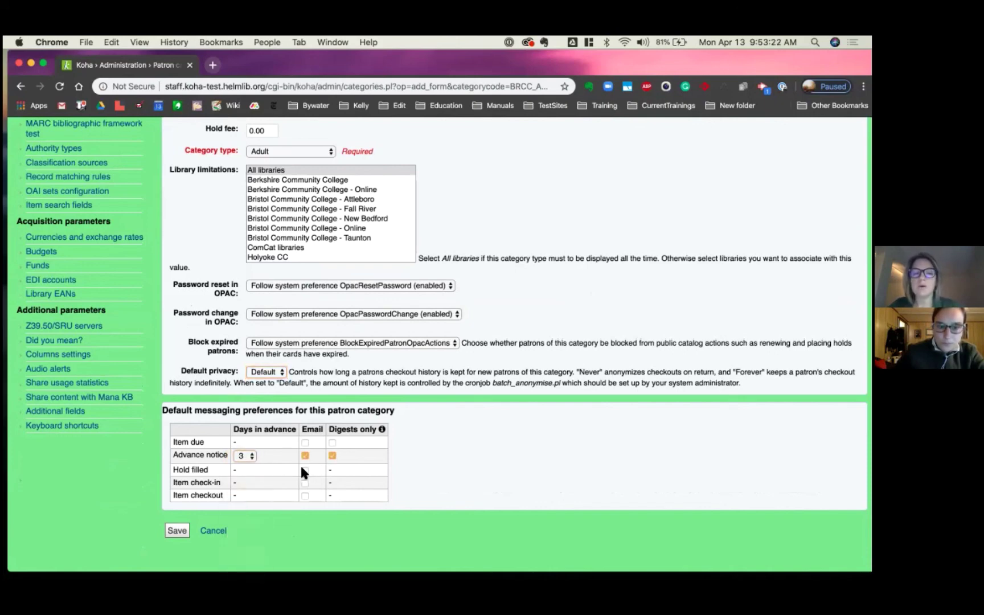
click(305, 471)
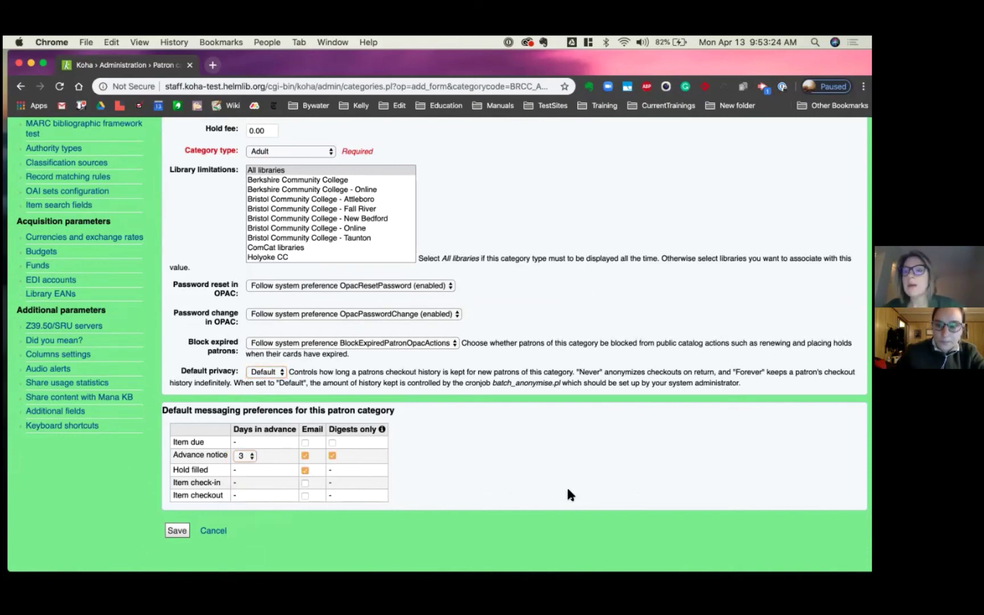